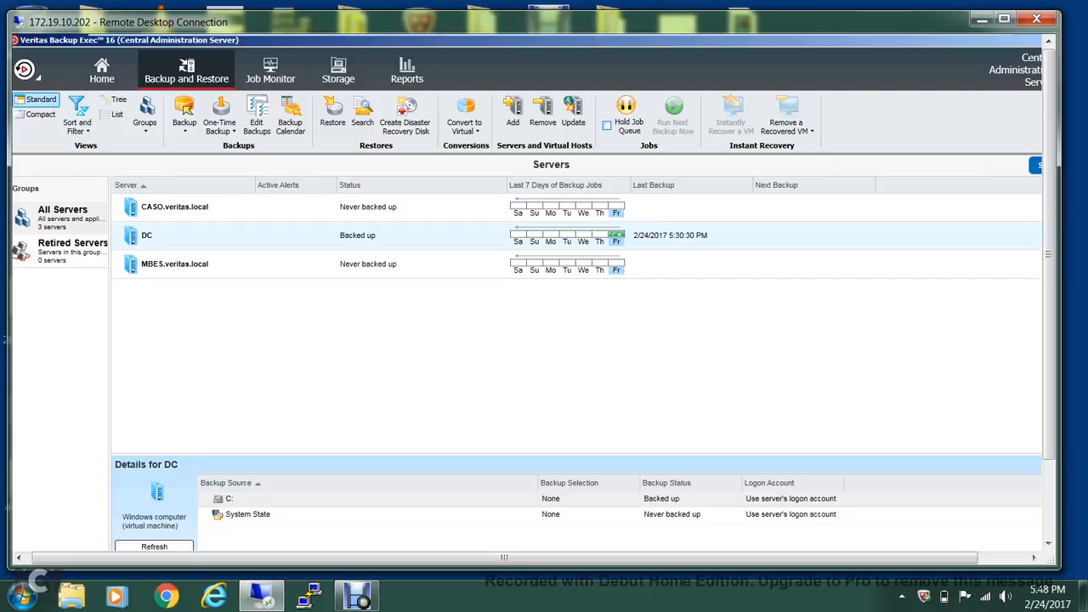
Switch to the DC virtual machine and open the CLOUD Backup folder on its C: drive
mouse_move(683, 39)
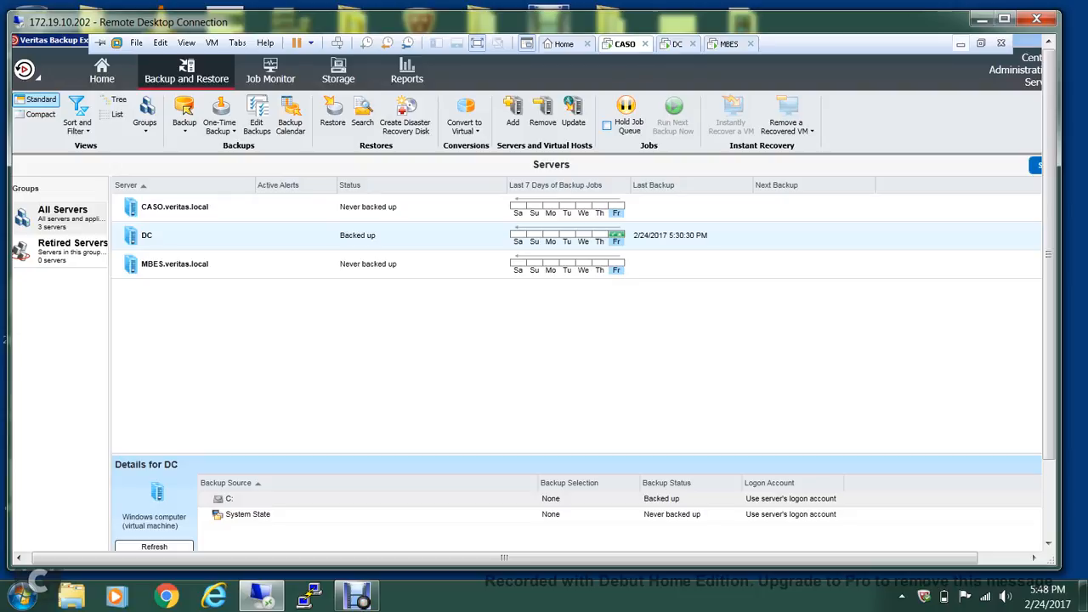
click(677, 44)
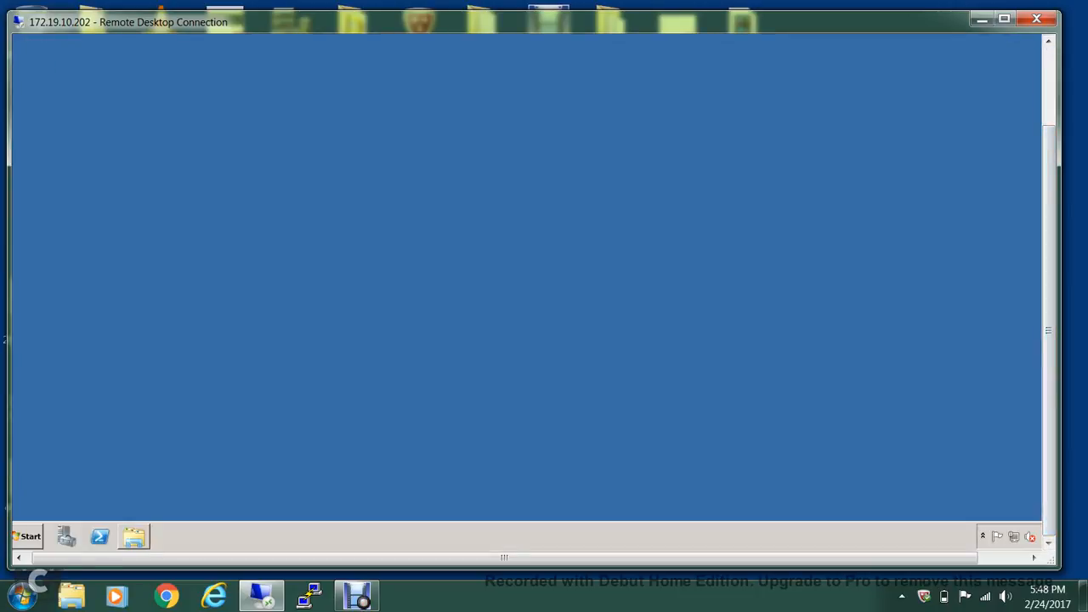
click(134, 537)
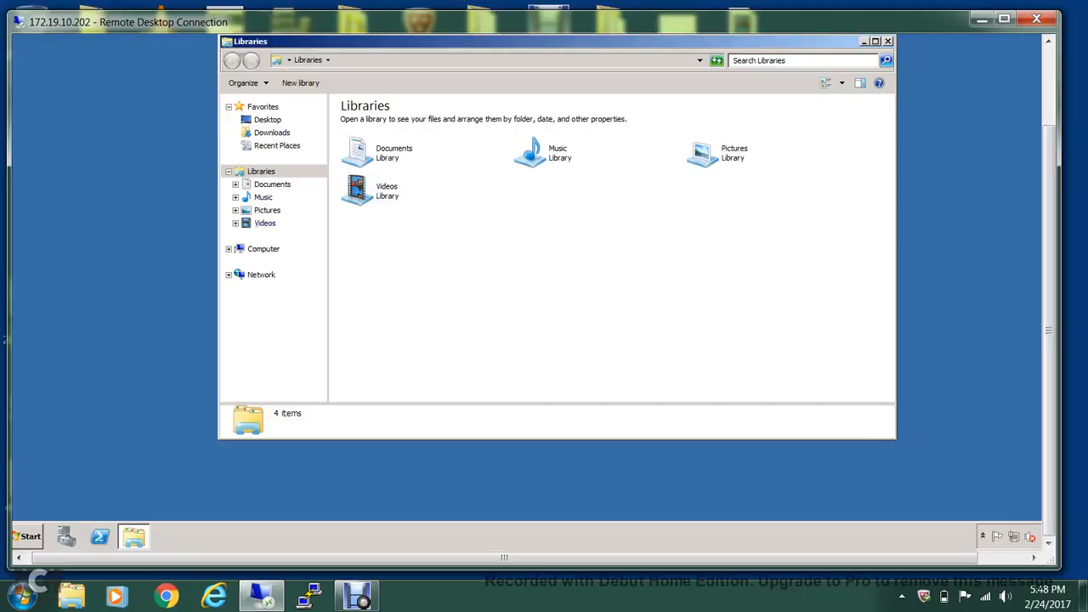
click(264, 248)
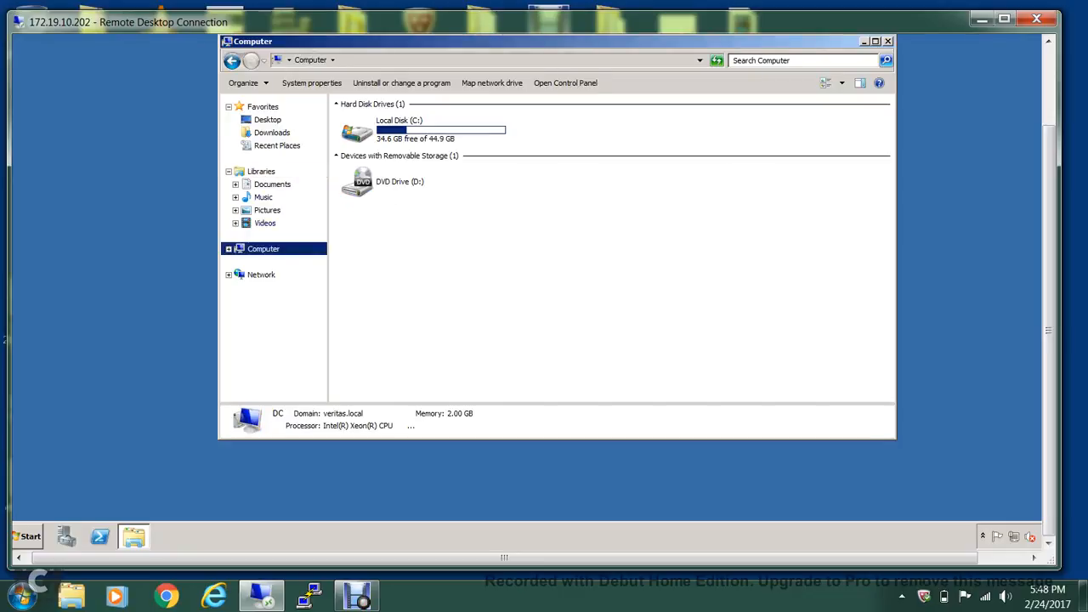
double_click(423, 130)
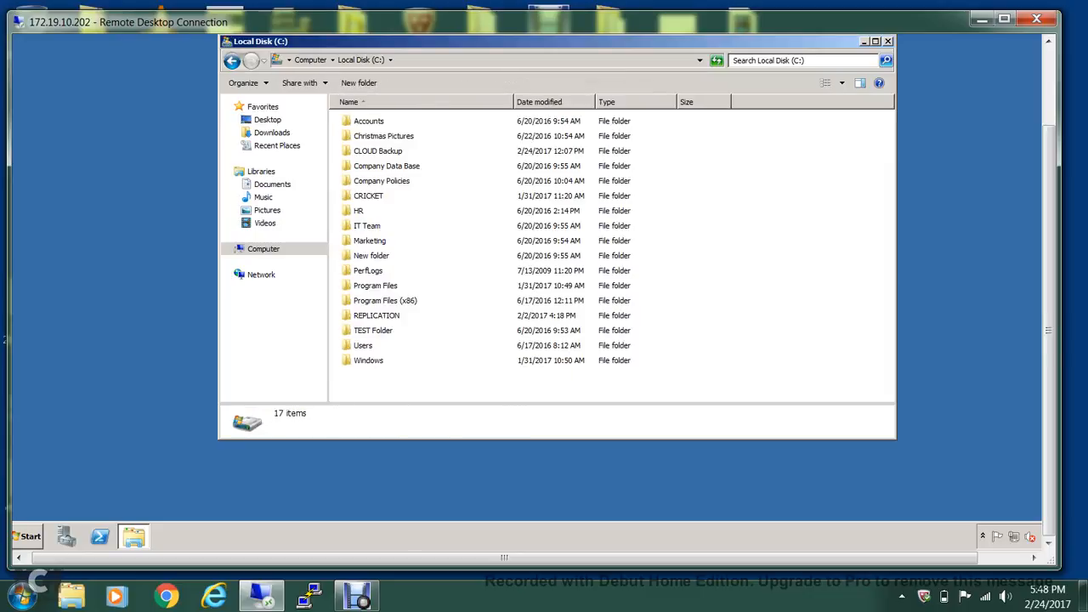
double_click(378, 151)
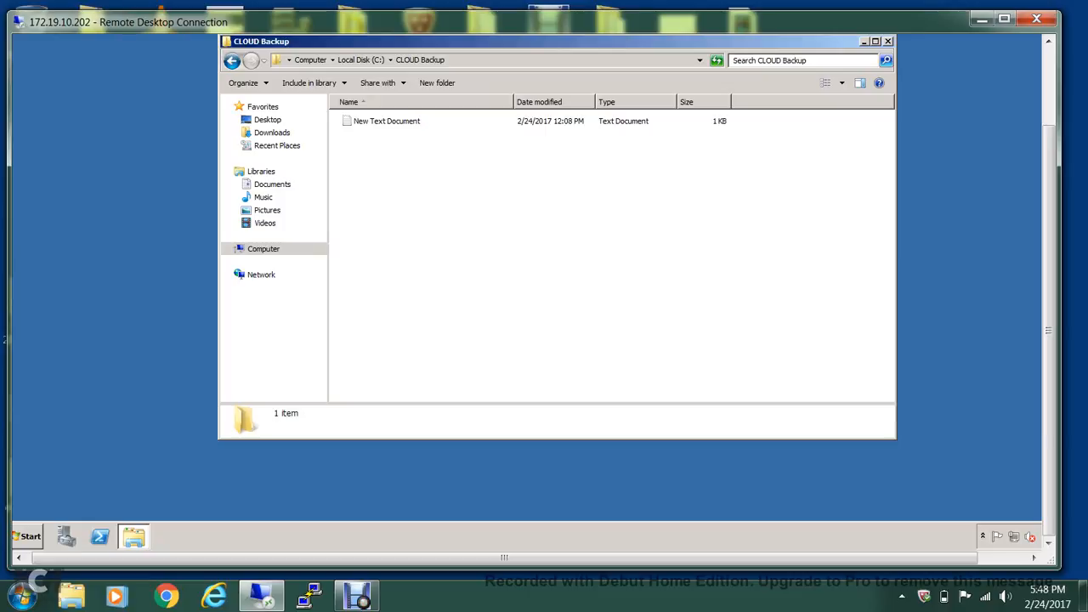
View the contents of New Text Document in the CLOUD Backup folder and close the file
double_click(386, 121)
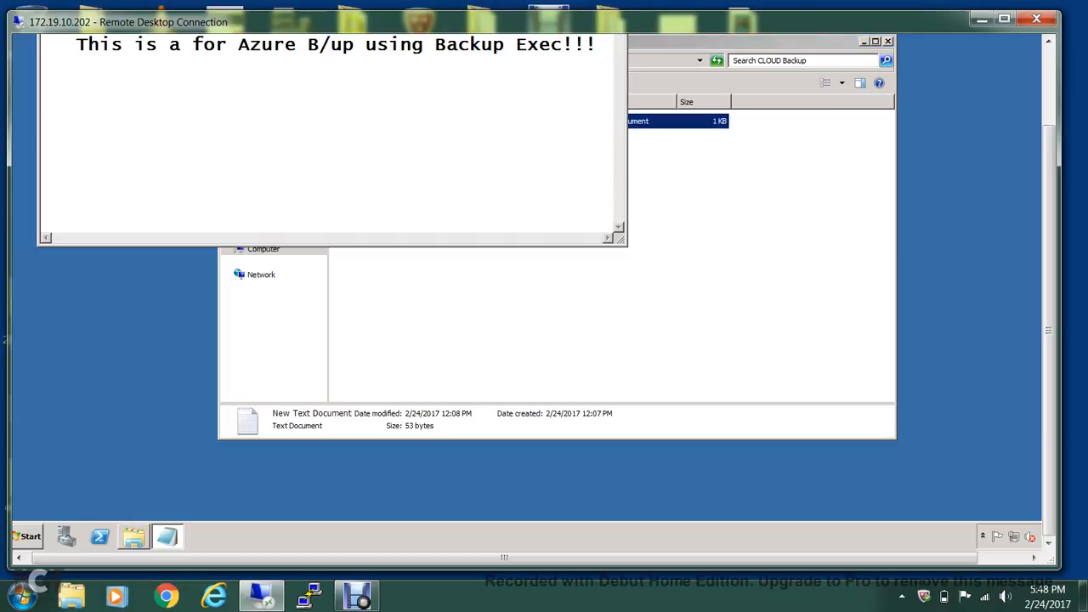
drag(1048, 330, 1048, 255)
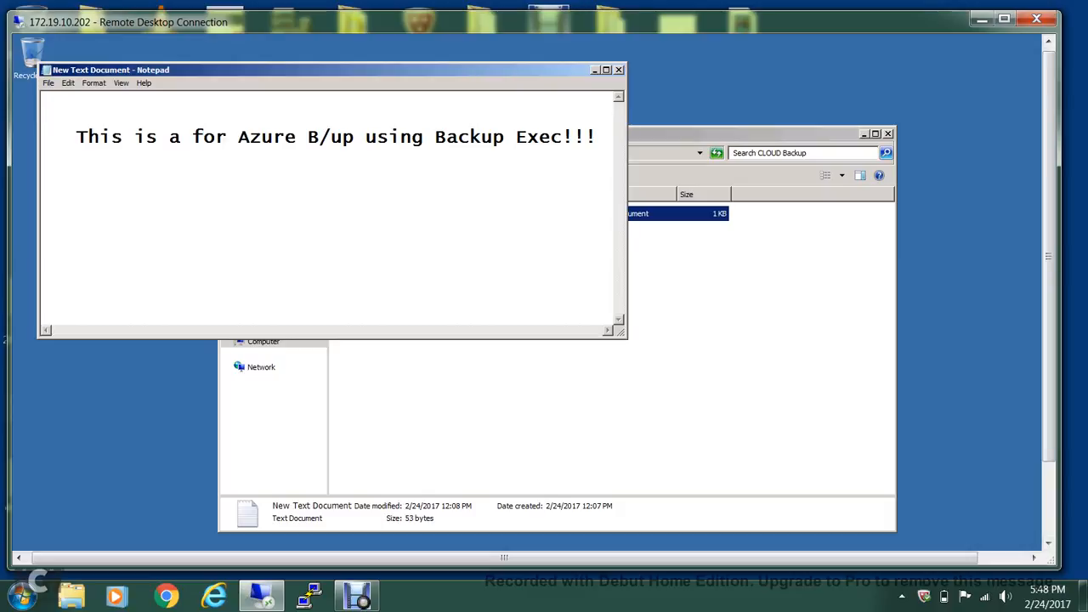
click(618, 69)
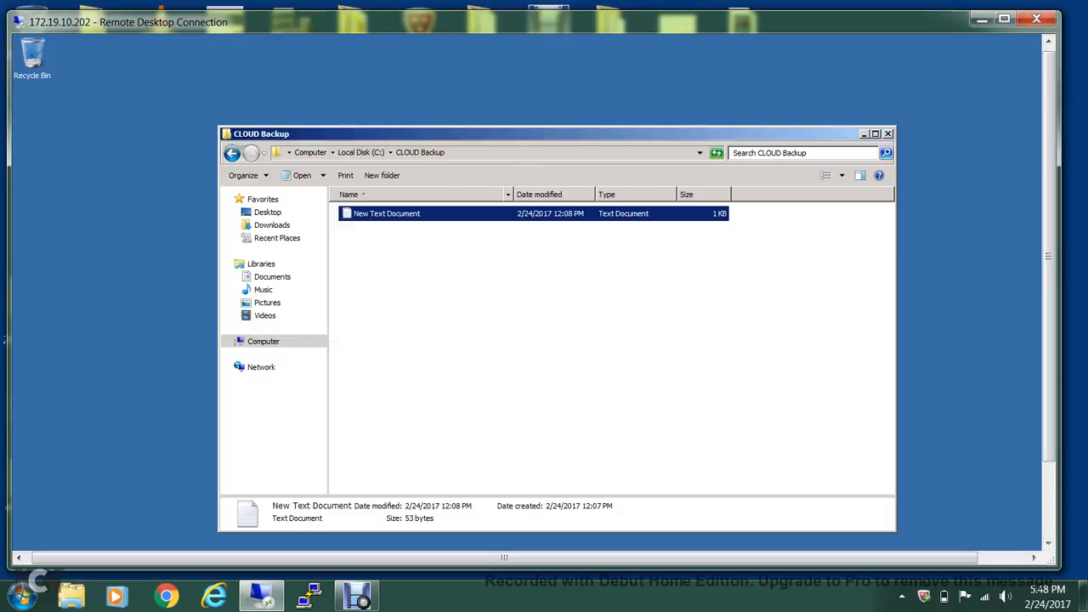
Delete the CLOUD Backup folder from the C: drive
key(BackSpace)
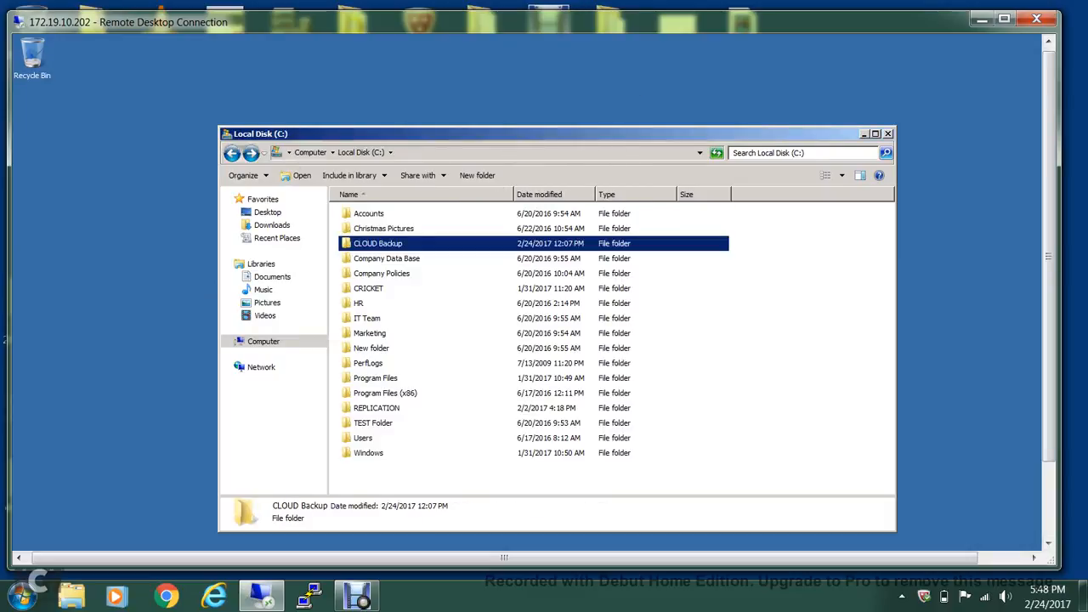
right_click(389, 245)
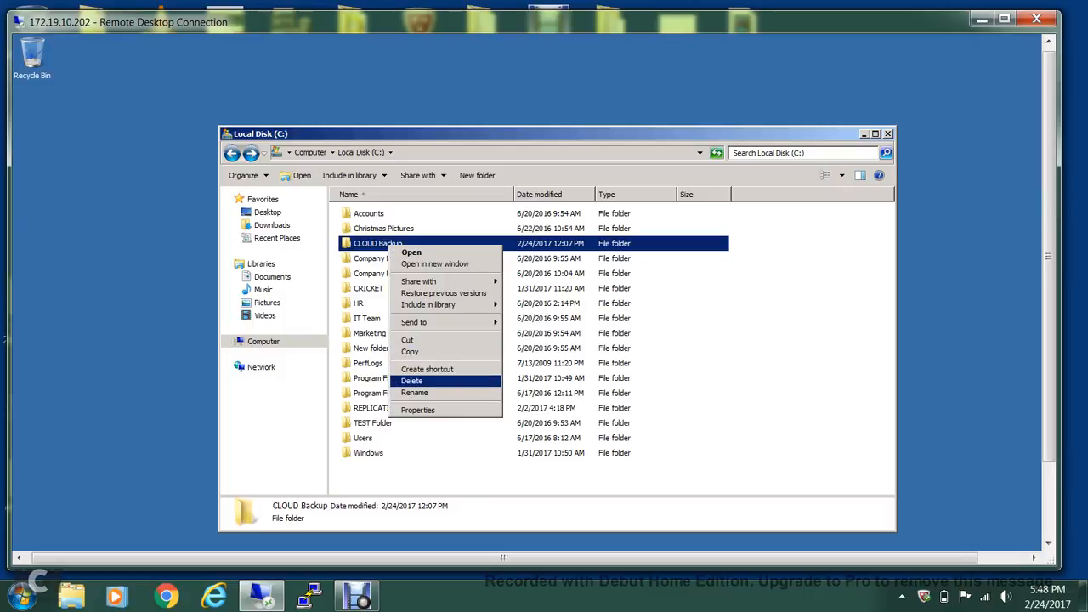
click(411, 380)
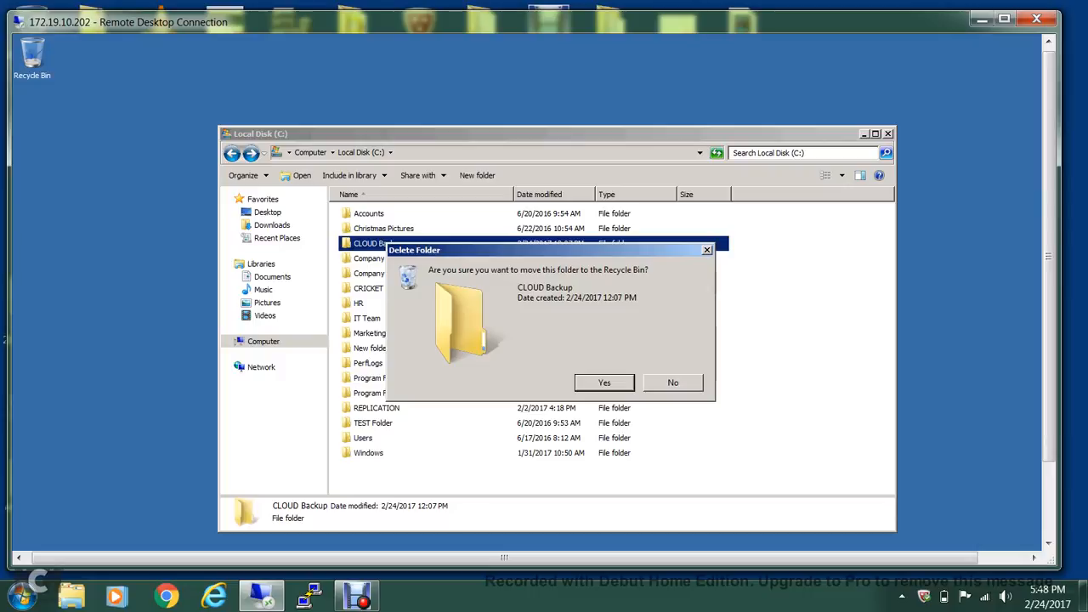
key(Return)
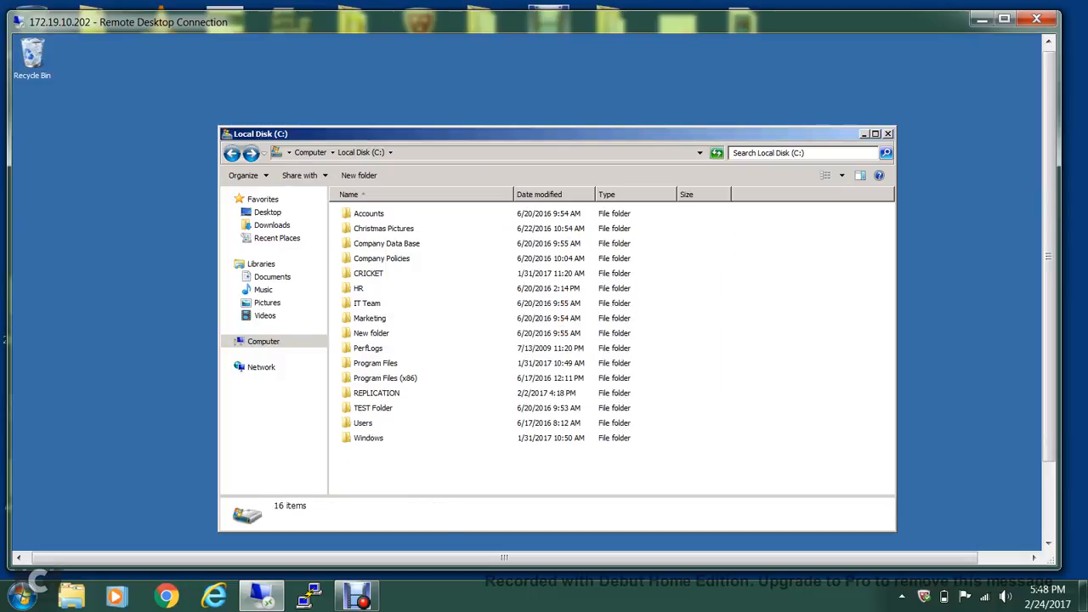
Empty the Recycle Bin on the DC machine to permanently remove the deleted folder
right_click(34, 65)
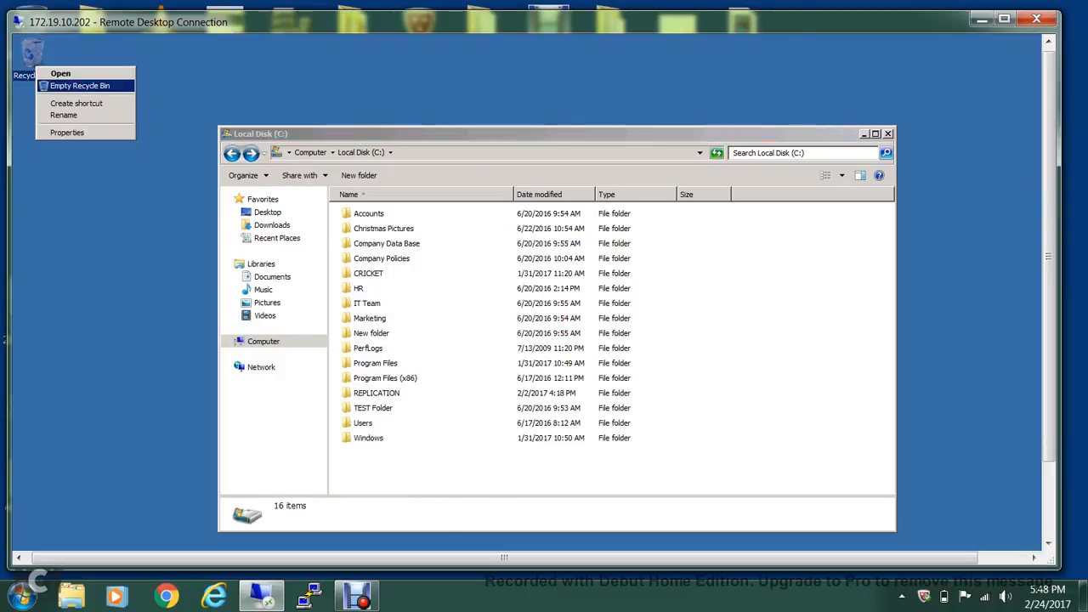
click(80, 86)
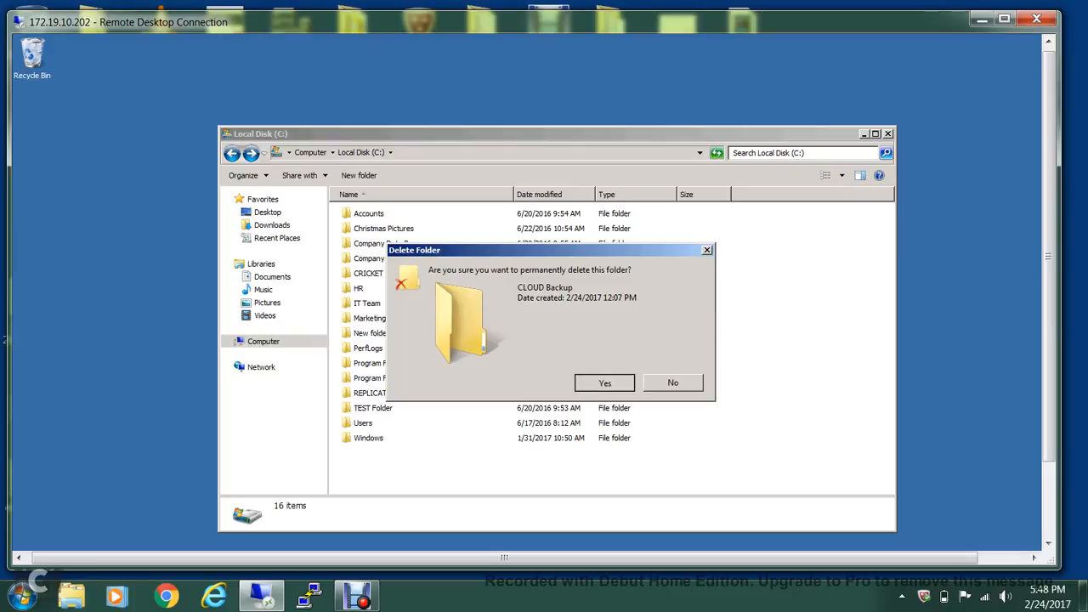
key(Return)
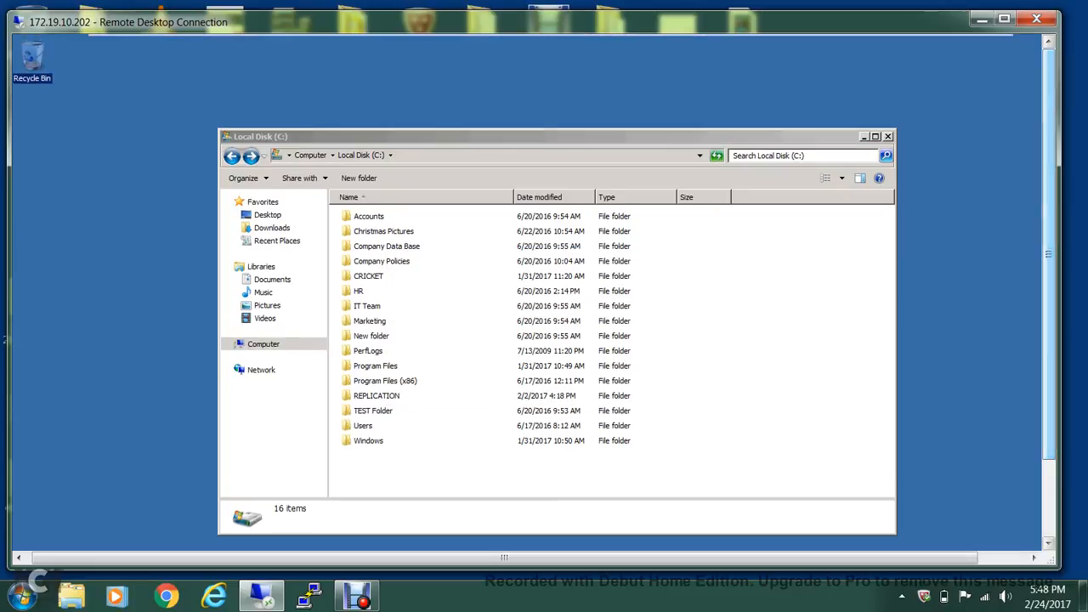
On the CASO machine, start a restore for server DC of files, folders, or volumes, using file and folder backups from a backup set
mouse_move(633, 36)
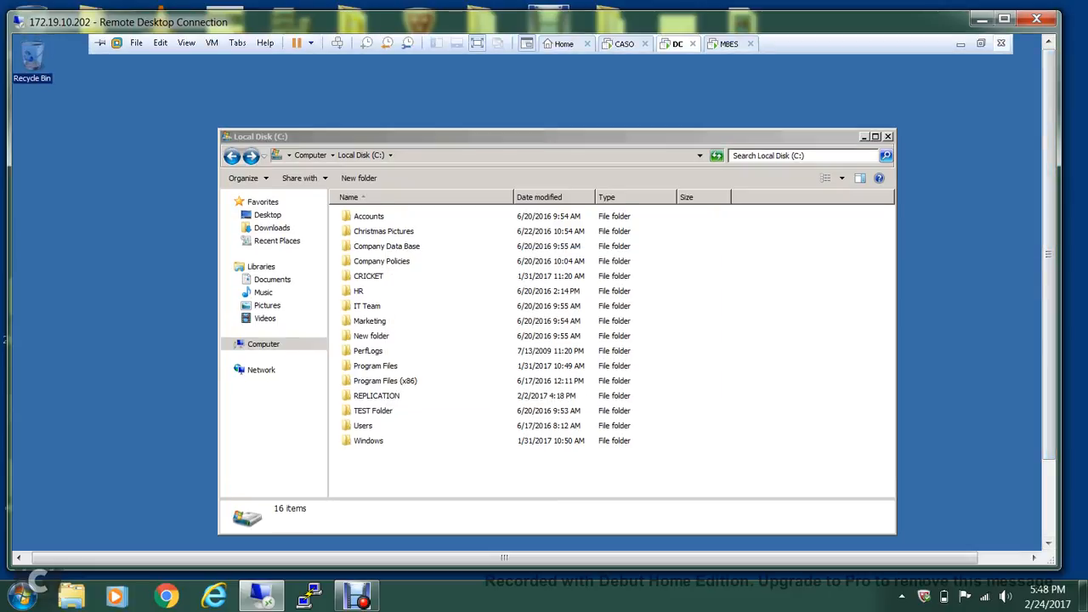
click(624, 43)
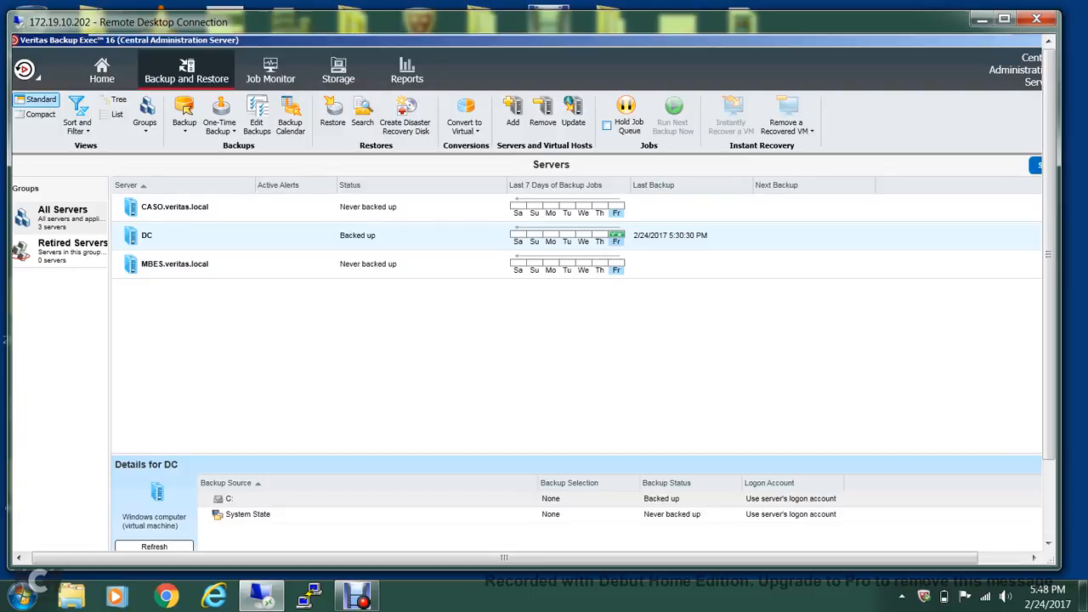
click(332, 115)
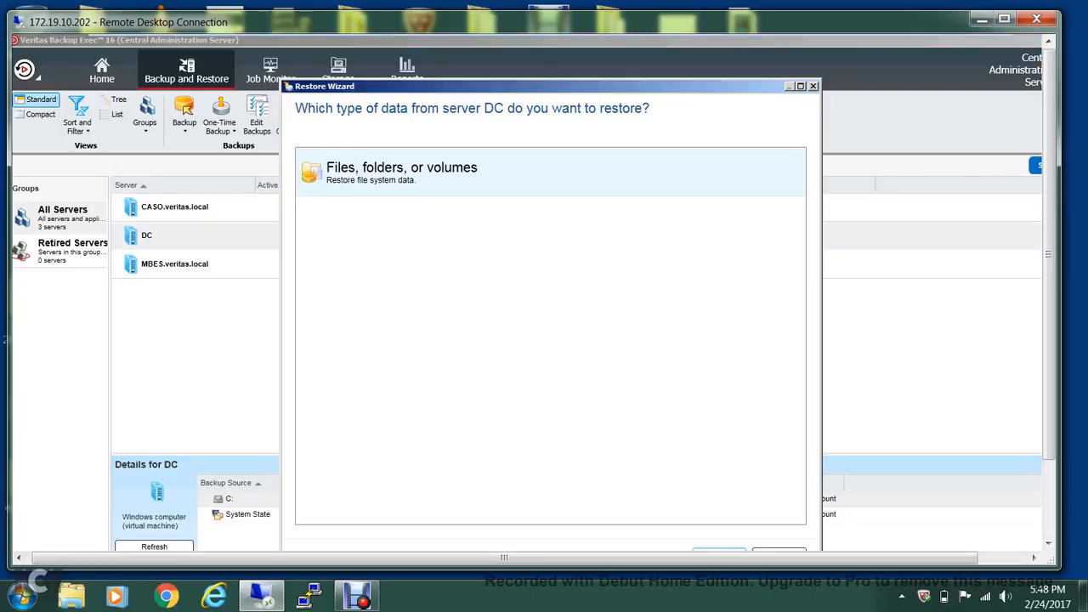
drag(1049, 289, 1049, 319)
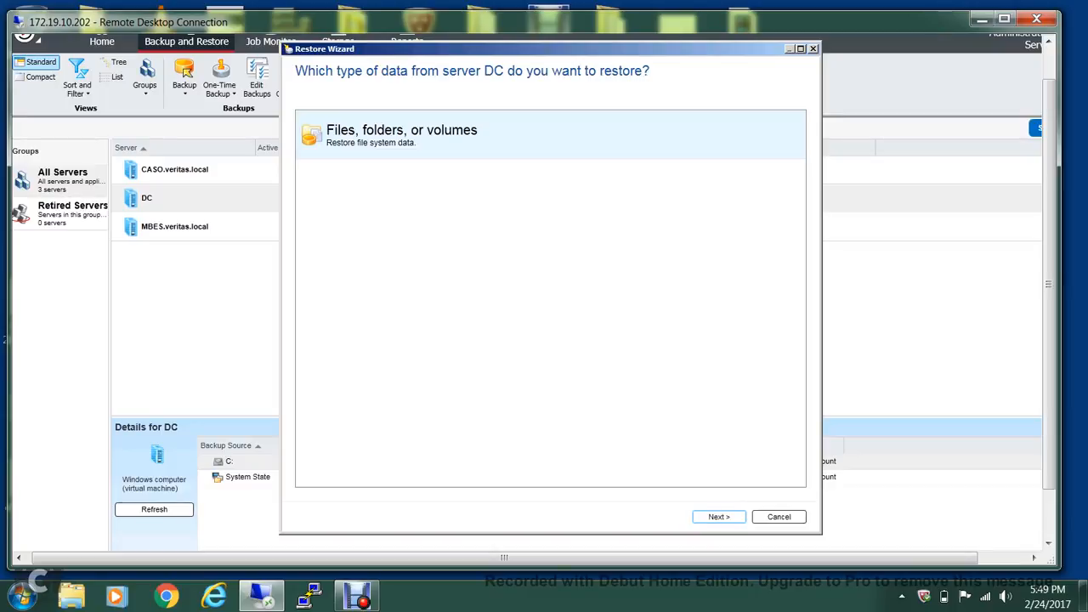
click(720, 517)
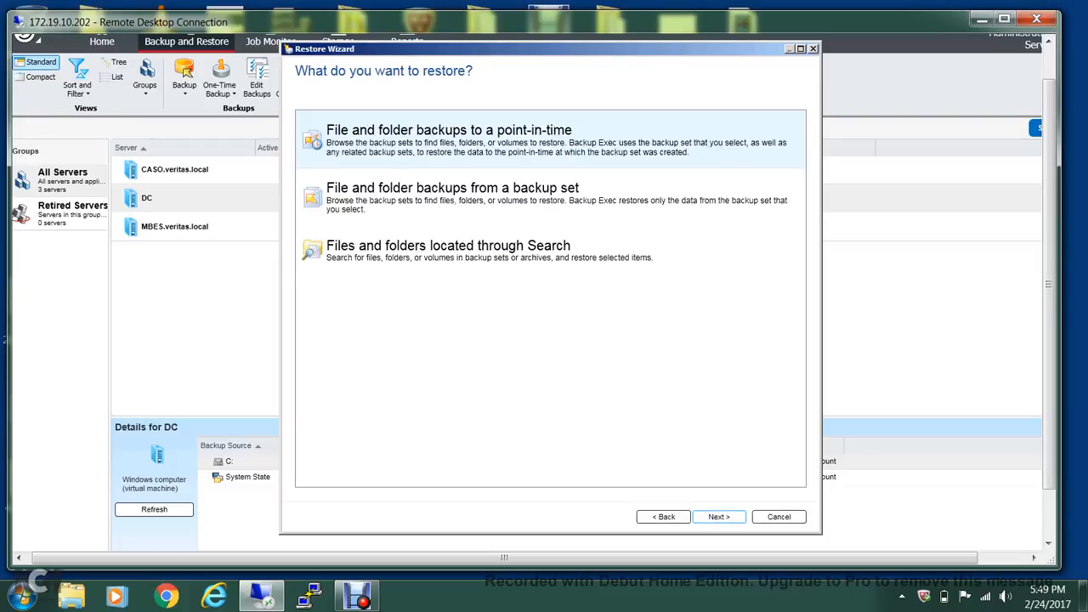
click(453, 197)
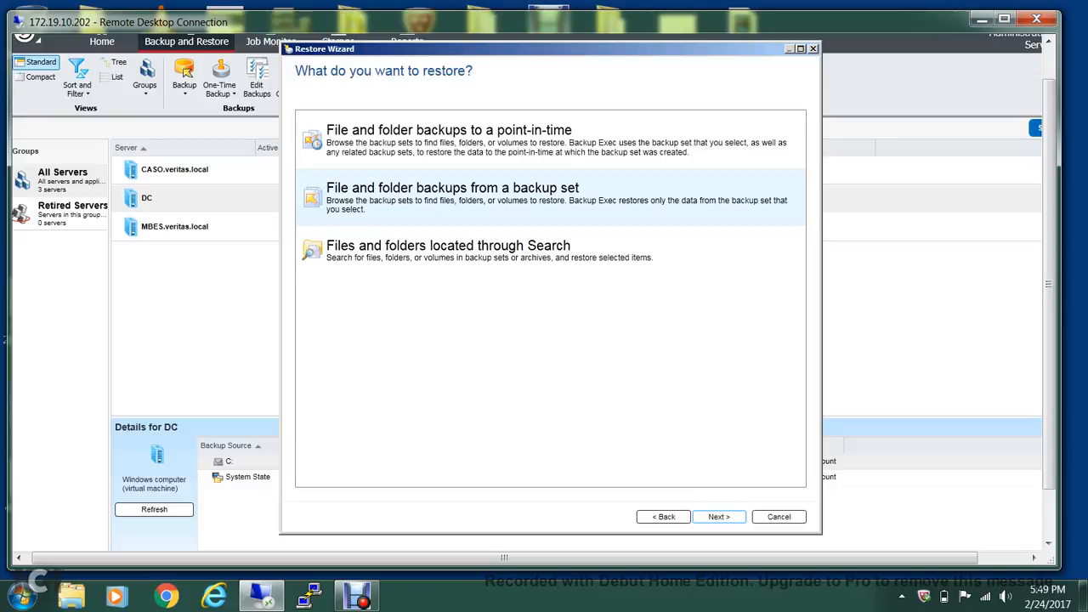
click(718, 516)
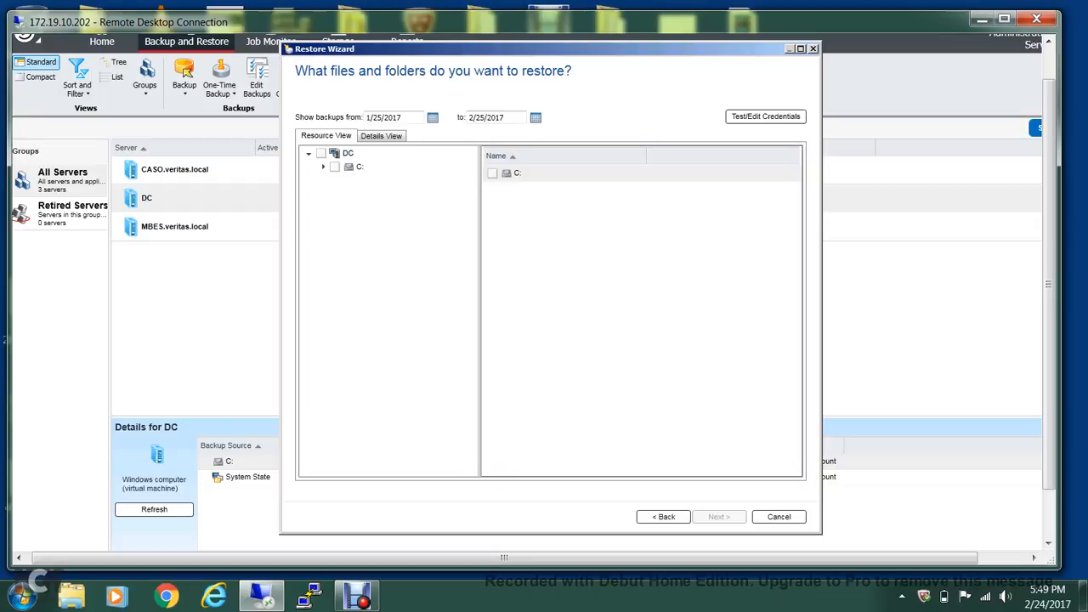
Choose the 2/24/2017 5:36:40 PM backup set of DC's C: drive as the data to restore
click(323, 167)
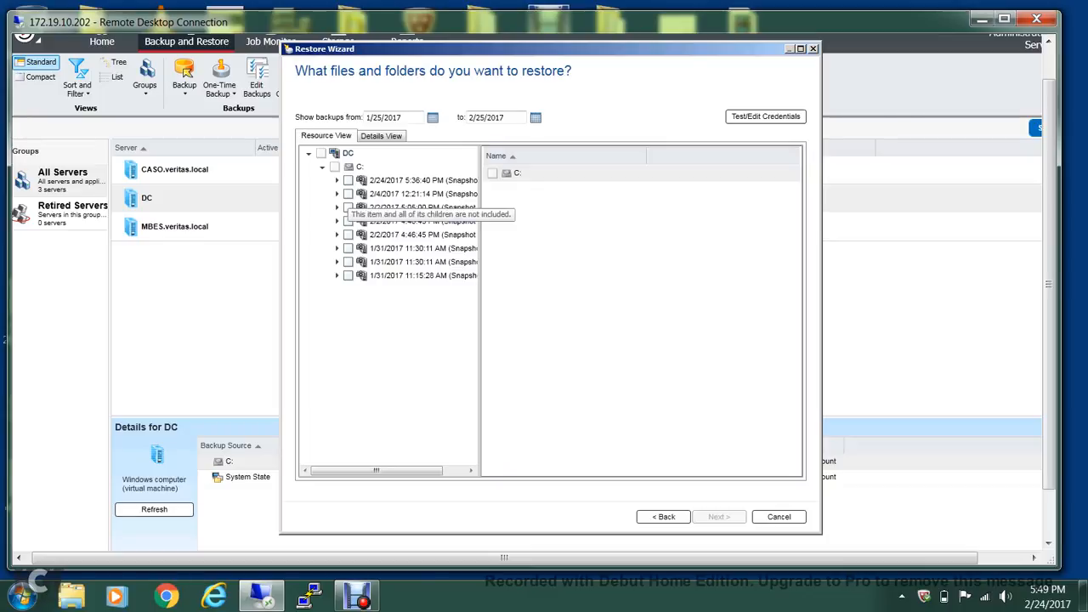
click(348, 181)
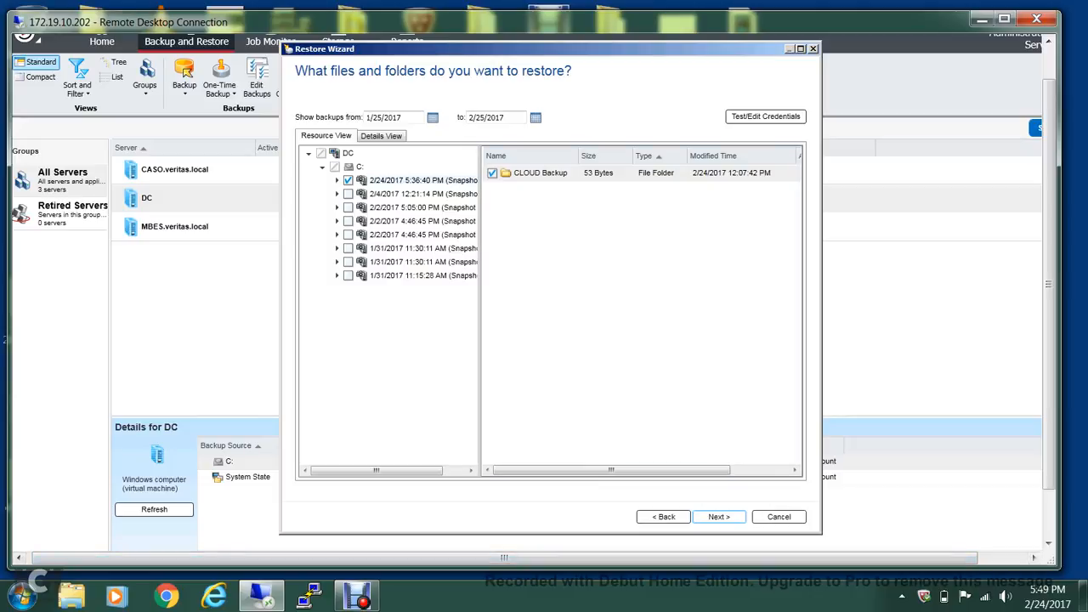
click(719, 517)
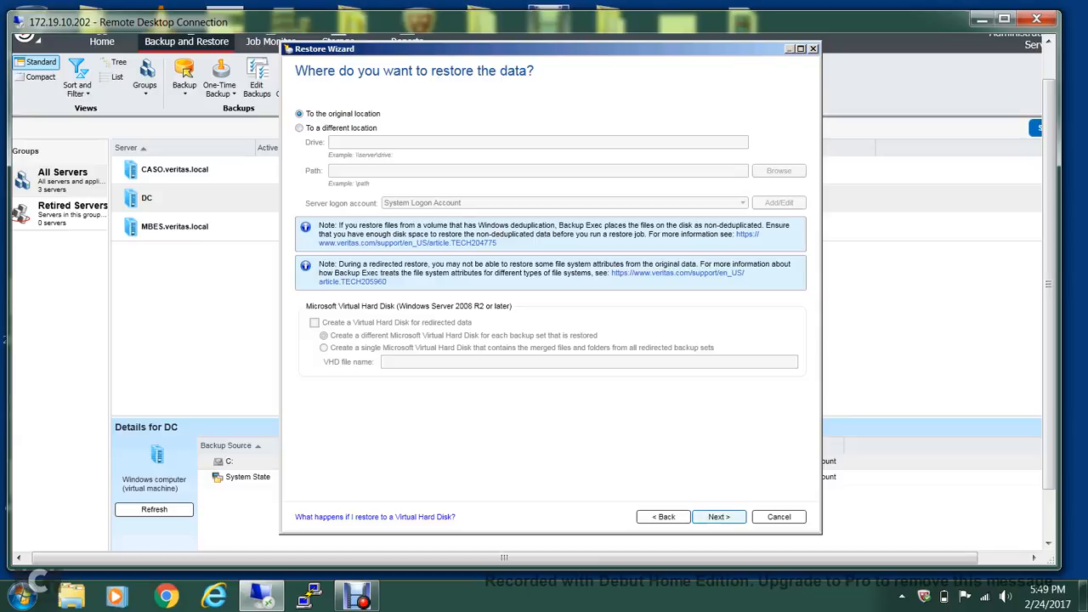
Restore to the original location and accept the default file integrity, operating system feature and additional task options
click(718, 517)
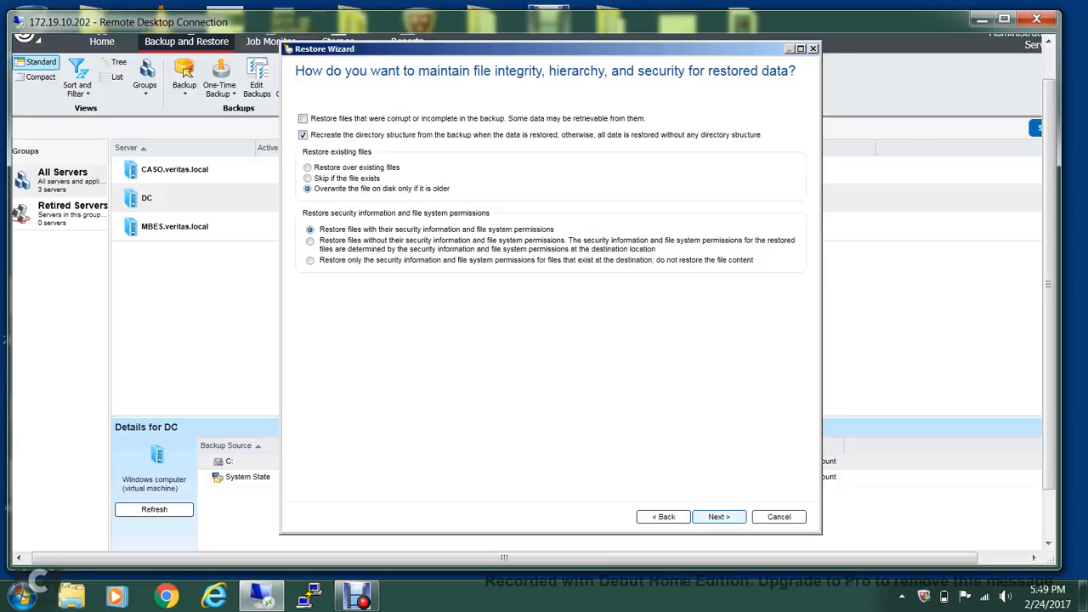
key(Return)
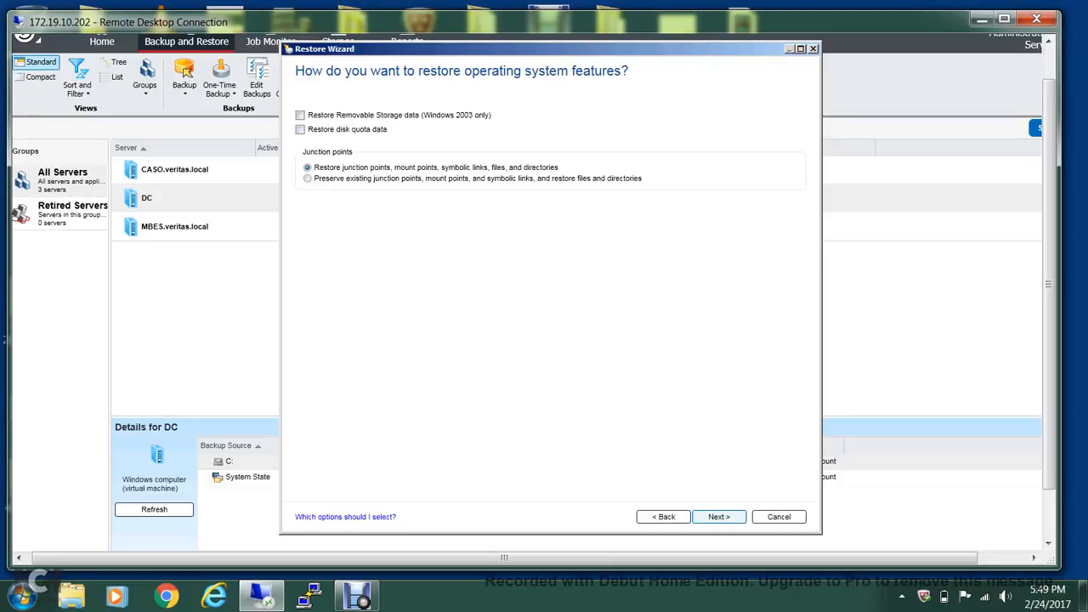
key(Return)
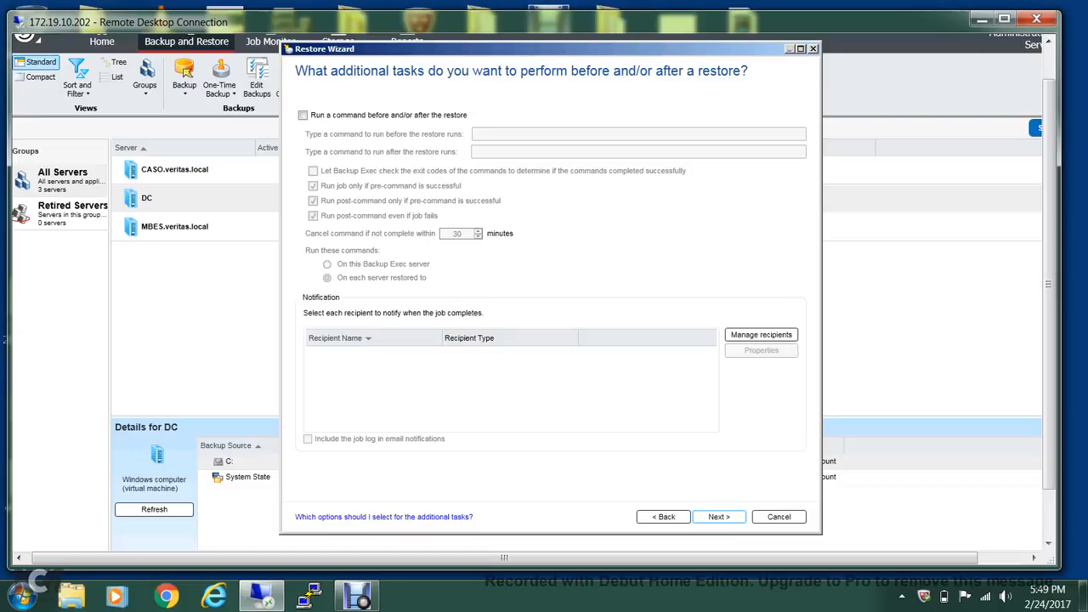
click(719, 517)
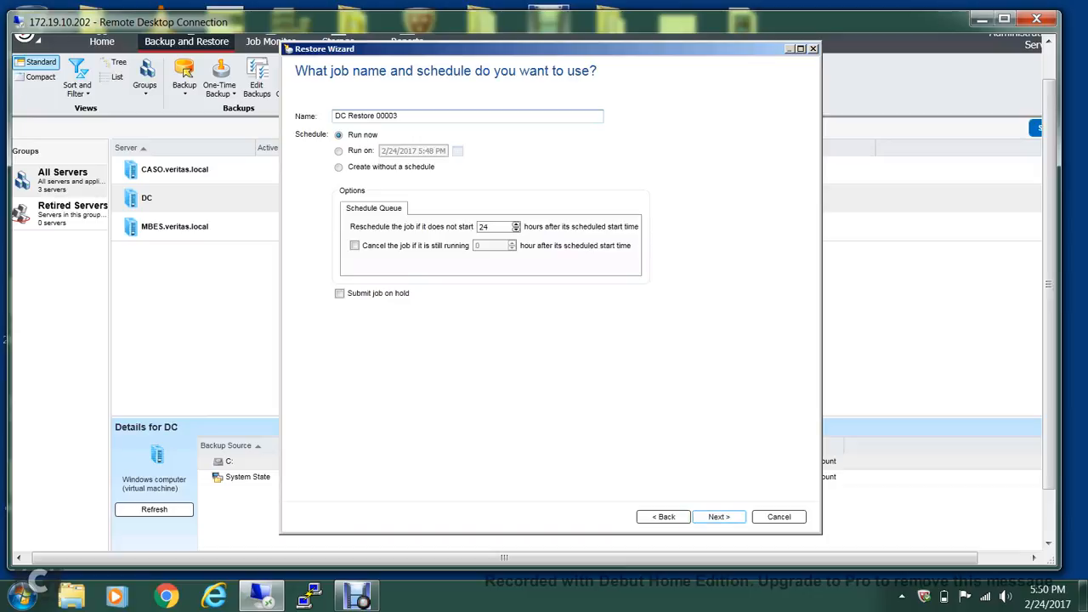
Name the restore job "Restore from Azure storage" and submit it with the Run now schedule
double_click(387, 116)
key(BackSpace)
key(BackSpace)
key(BackSpace)
key(BackSpace)
key(BackSpace)
key(BackSpace)
key(BackSpace)
key(BackSpace)
key(BackSpace)
key(BackSpace)
key(BackSpace)
key(BackSpace)
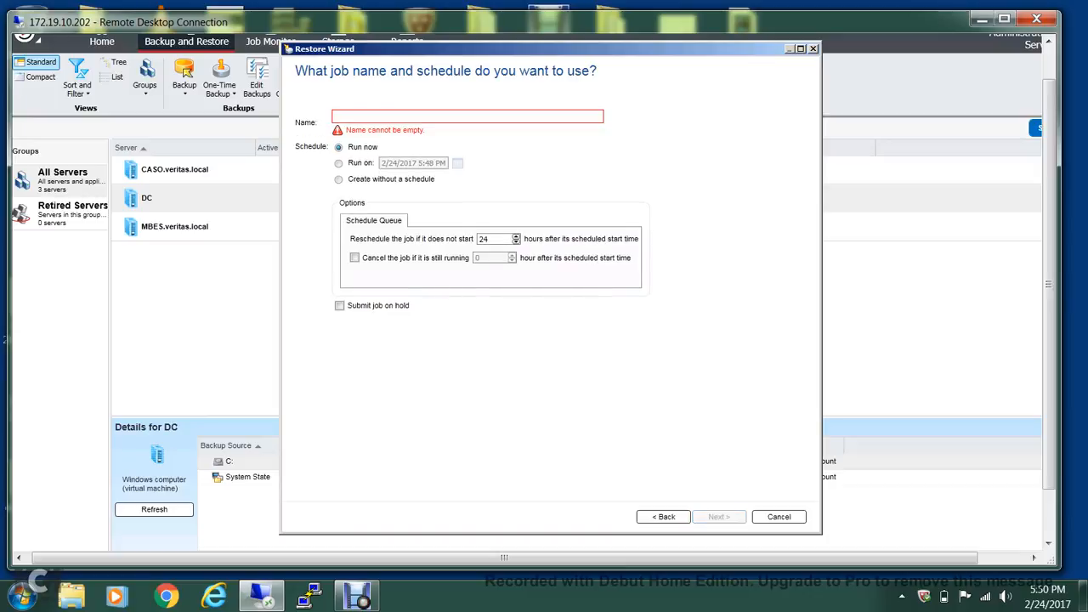
text(Restr)
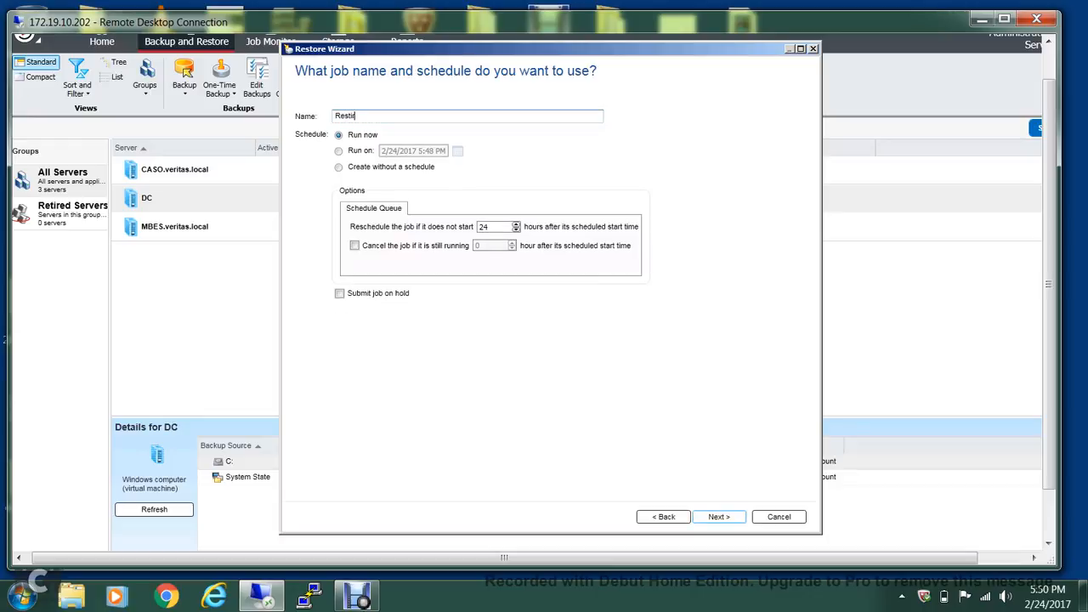
text(re fil)
key(BackSpace)
text(rom Azure storage)
click(351, 116)
key(BackSpace)
text(o)
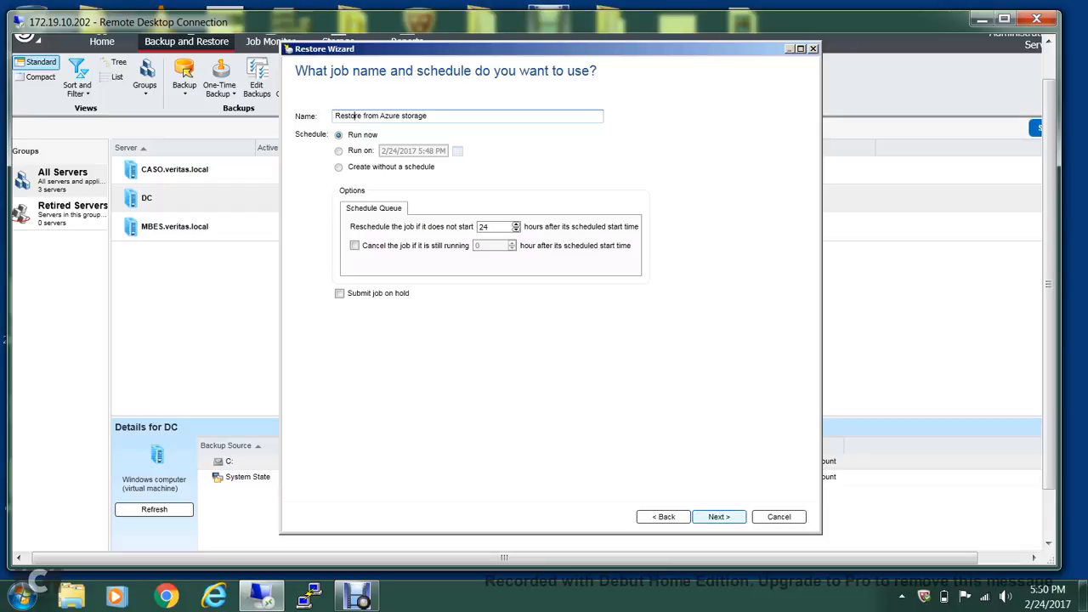
click(718, 516)
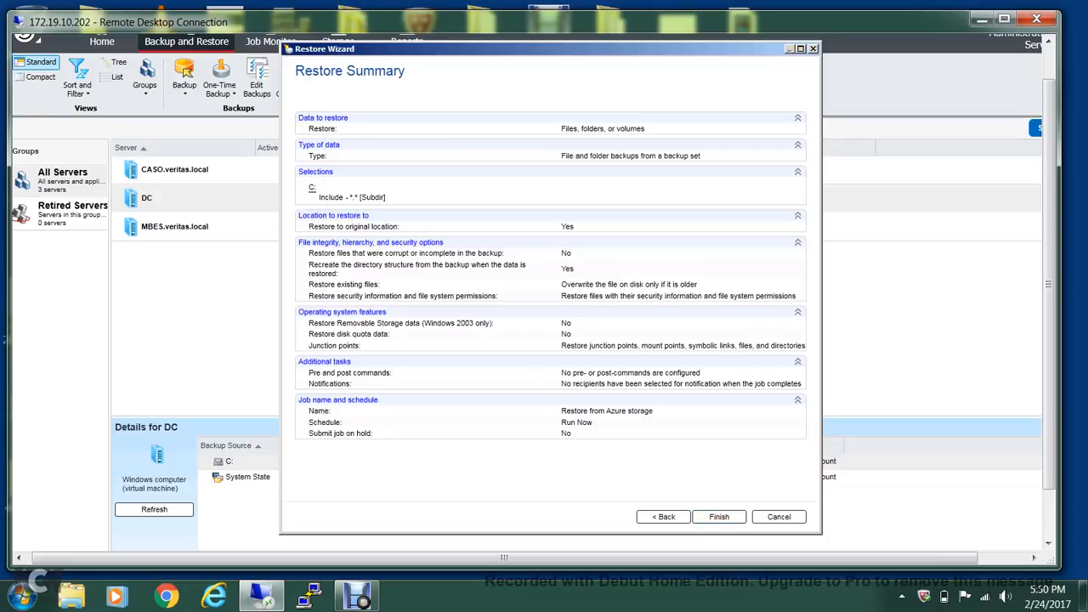
click(719, 517)
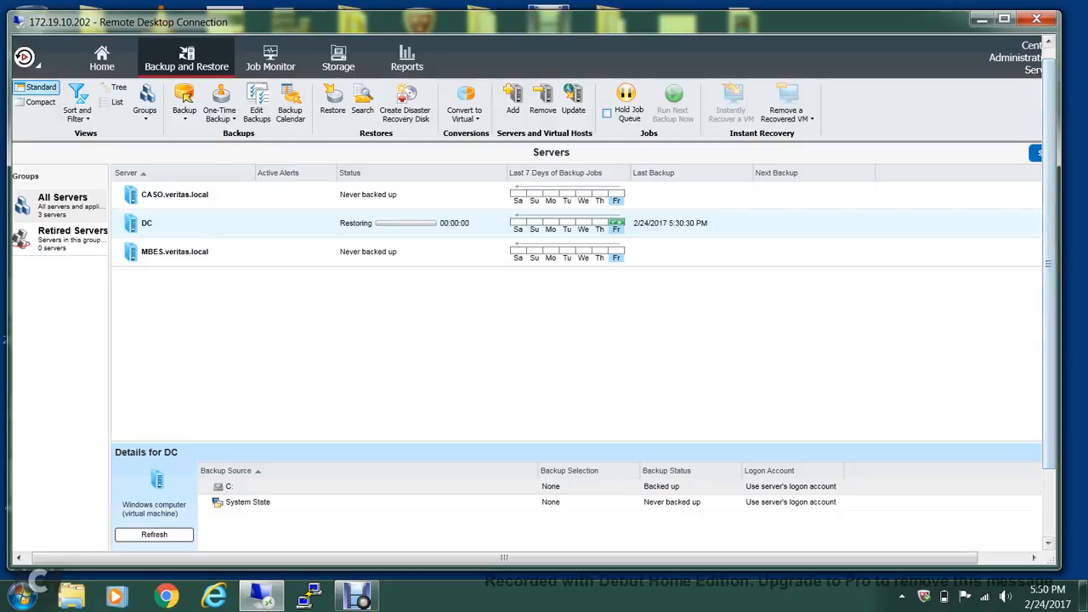
Monitor the "Restore from Azure storage" job through to its job history entry, and return to the server list
click(270, 60)
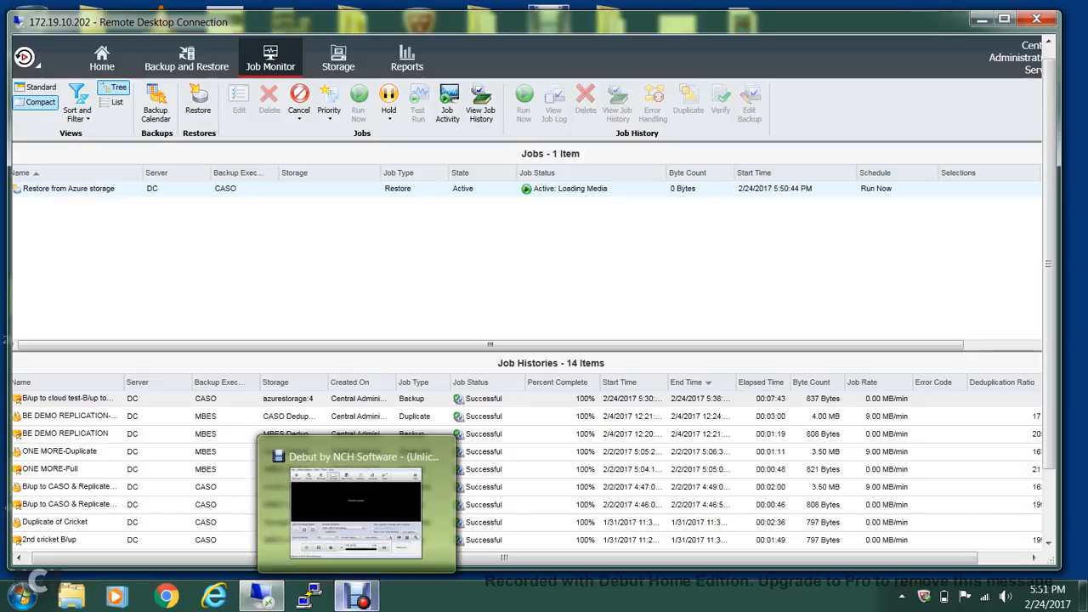
click(357, 597)
click(263, 122)
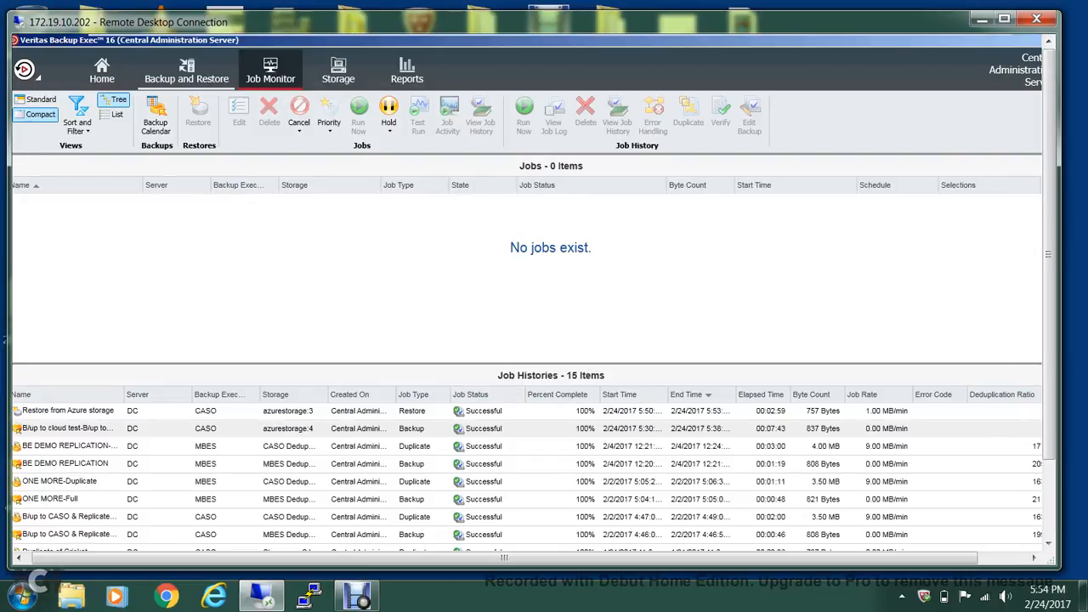
click(186, 71)
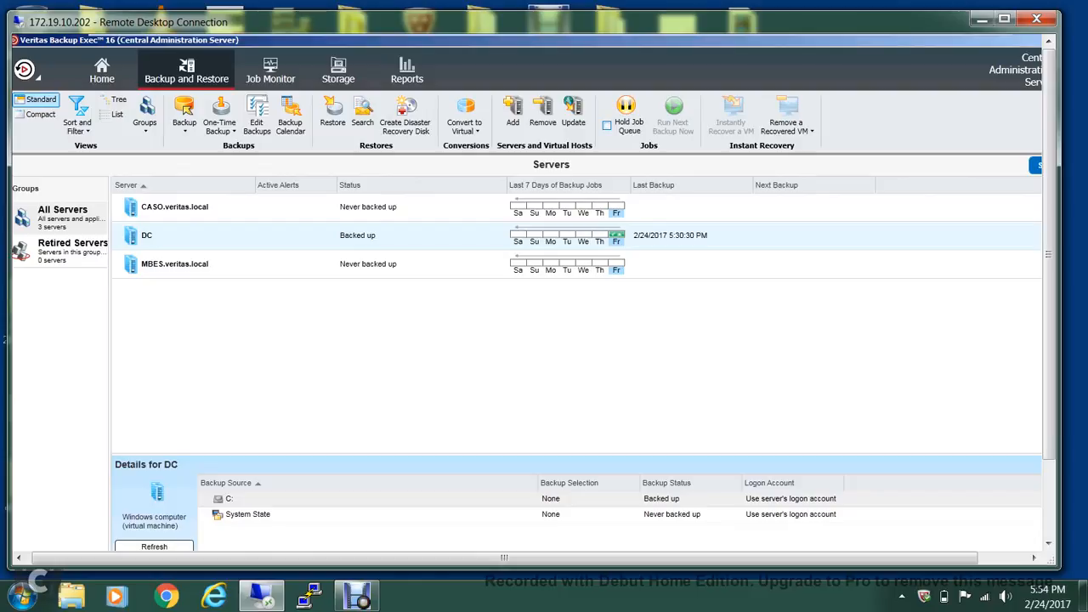
On the DC machine, check the contents of the restored CLOUD Backup folder and its New Text Document, and close both
mouse_move(595, 38)
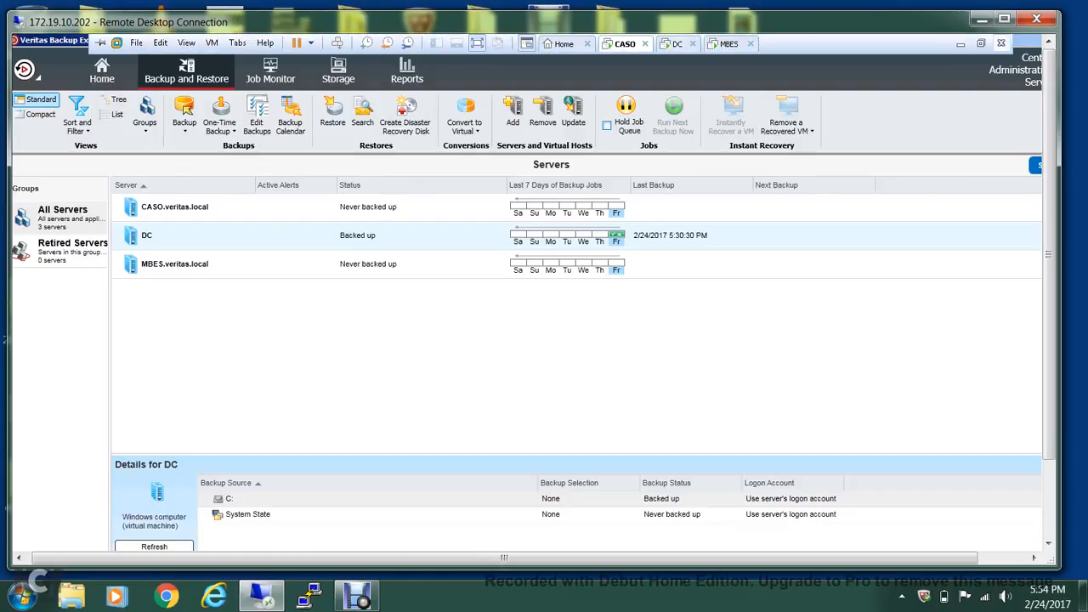
click(676, 43)
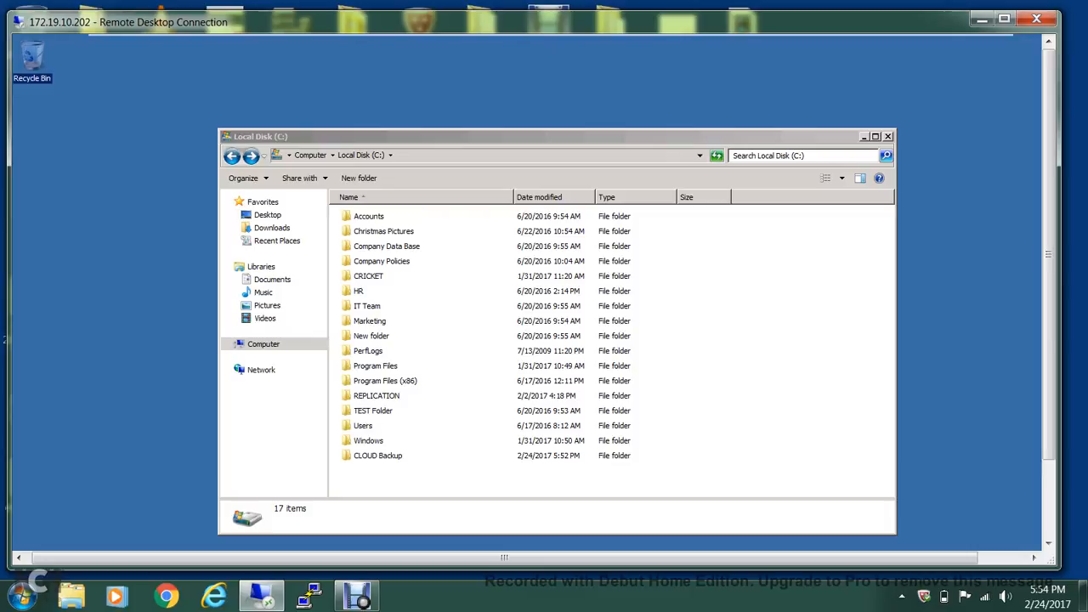
double_click(377, 456)
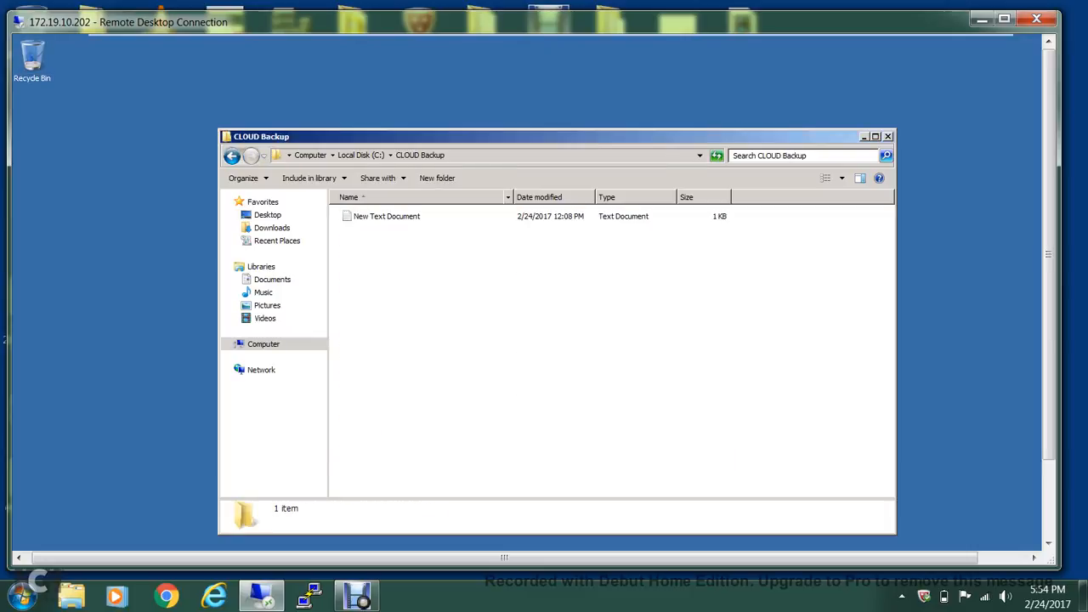
double_click(387, 216)
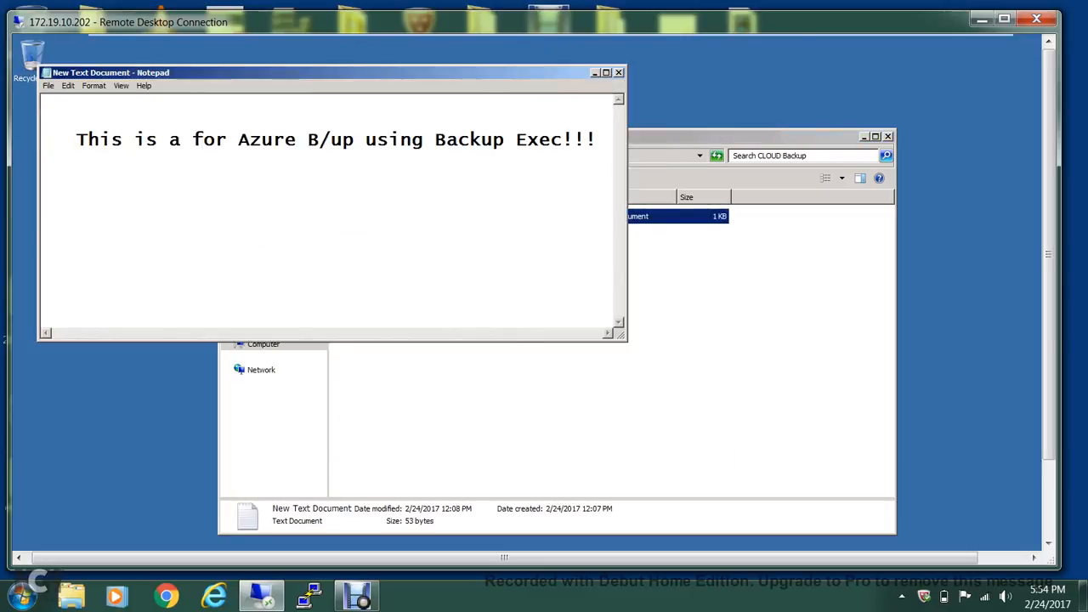
click(619, 72)
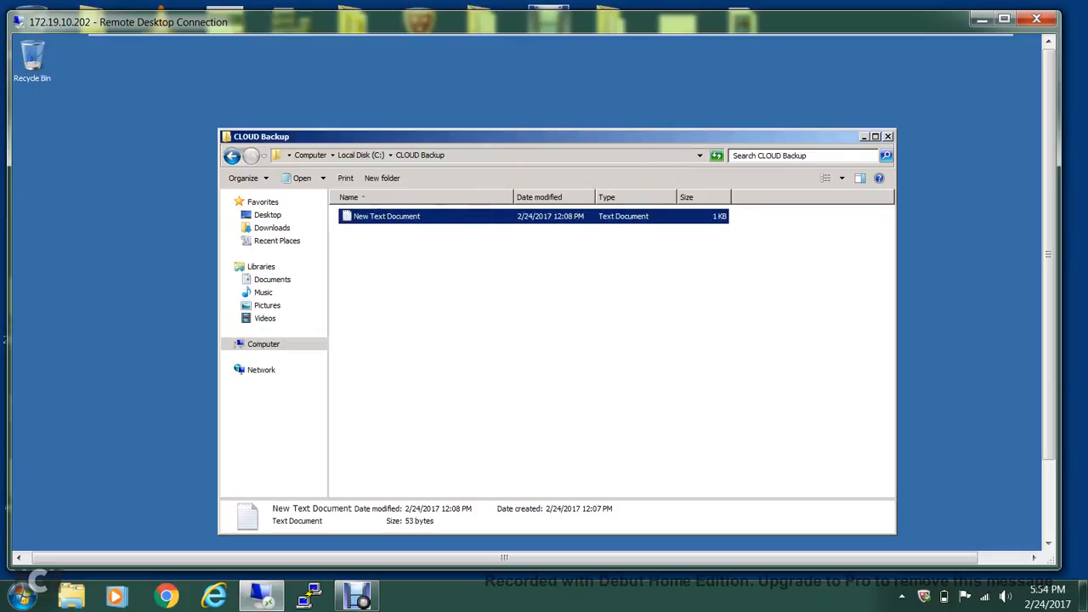
click(888, 137)
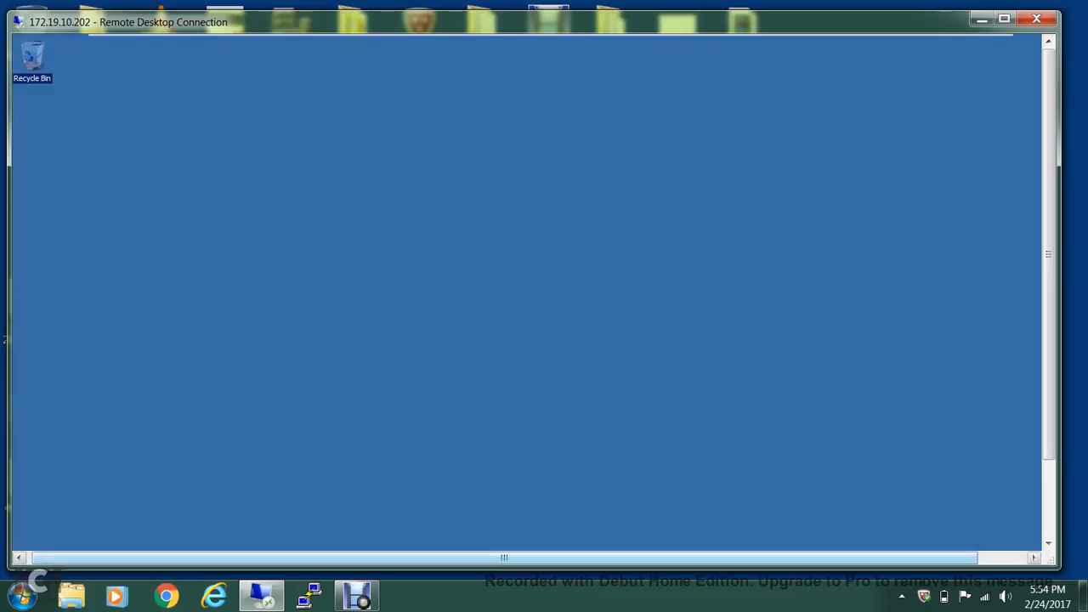
Switch back to the CASO machine's list of backup servers
click(261, 597)
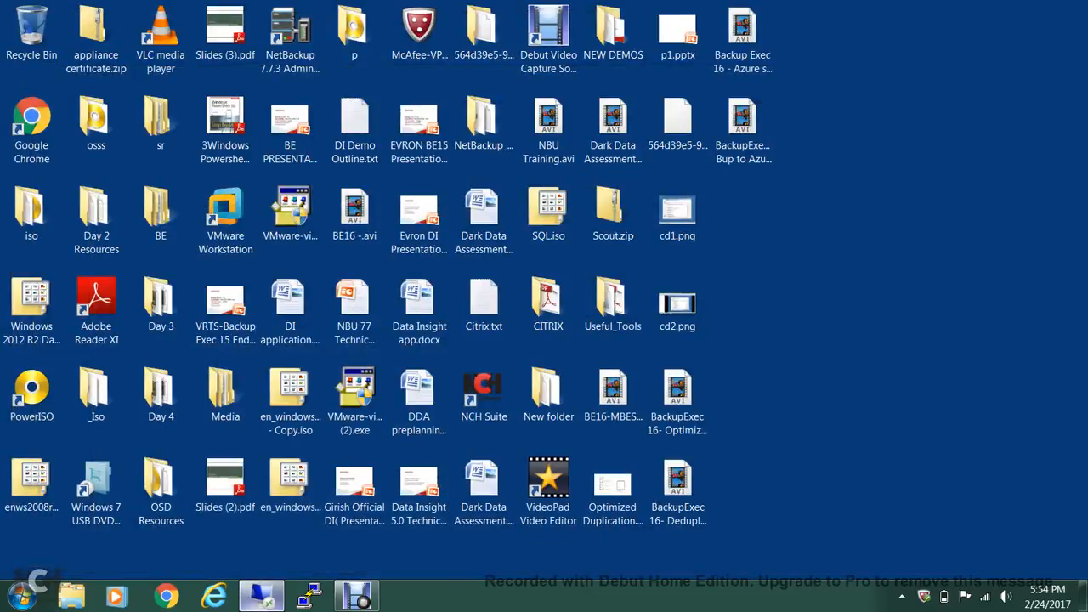
click(261, 597)
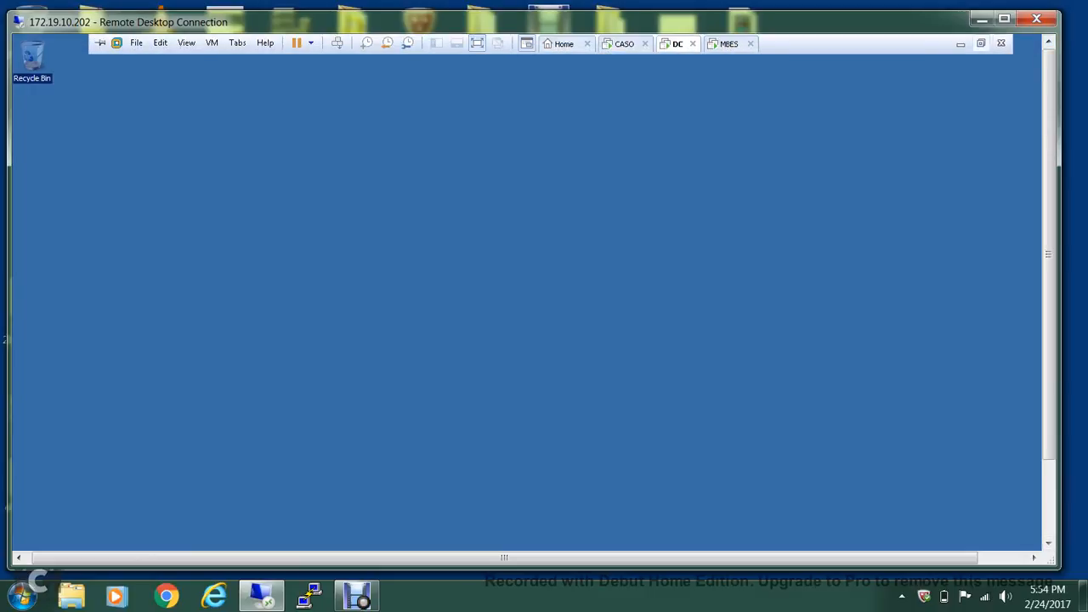
click(625, 44)
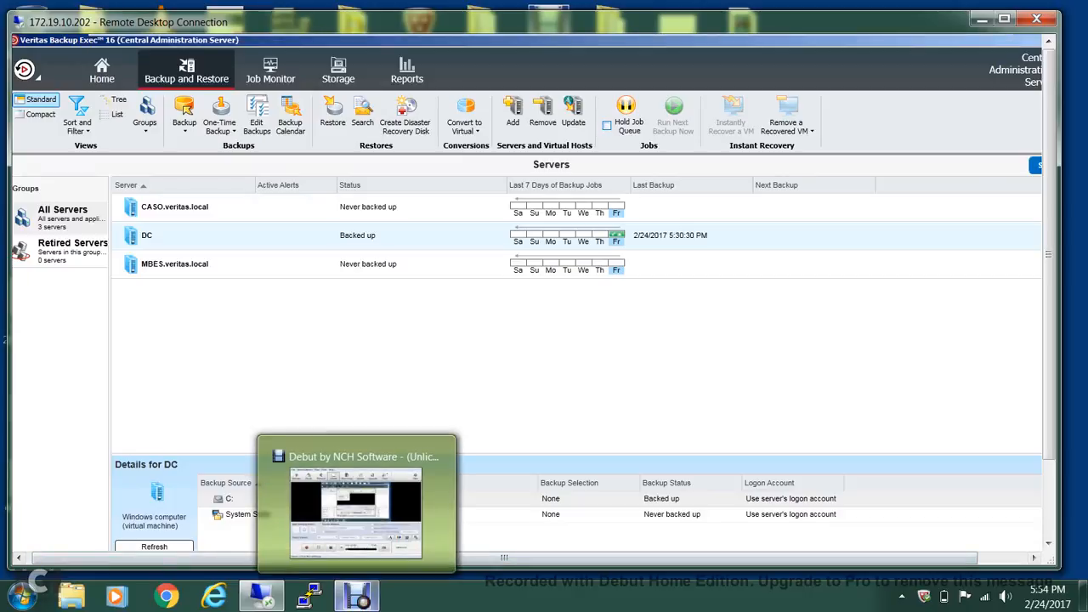
click(358, 597)
click(263, 122)
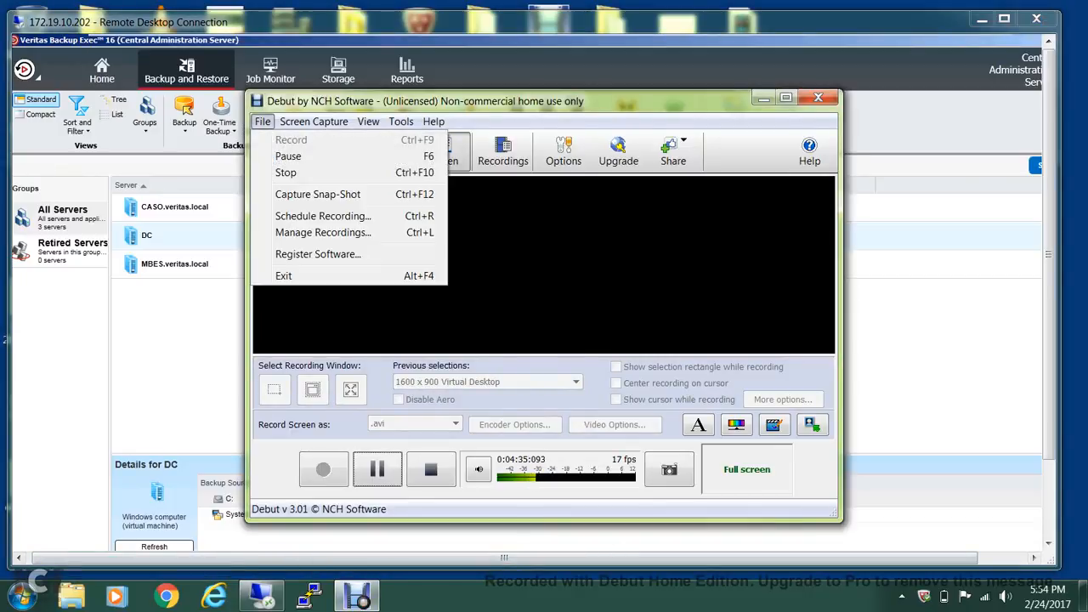